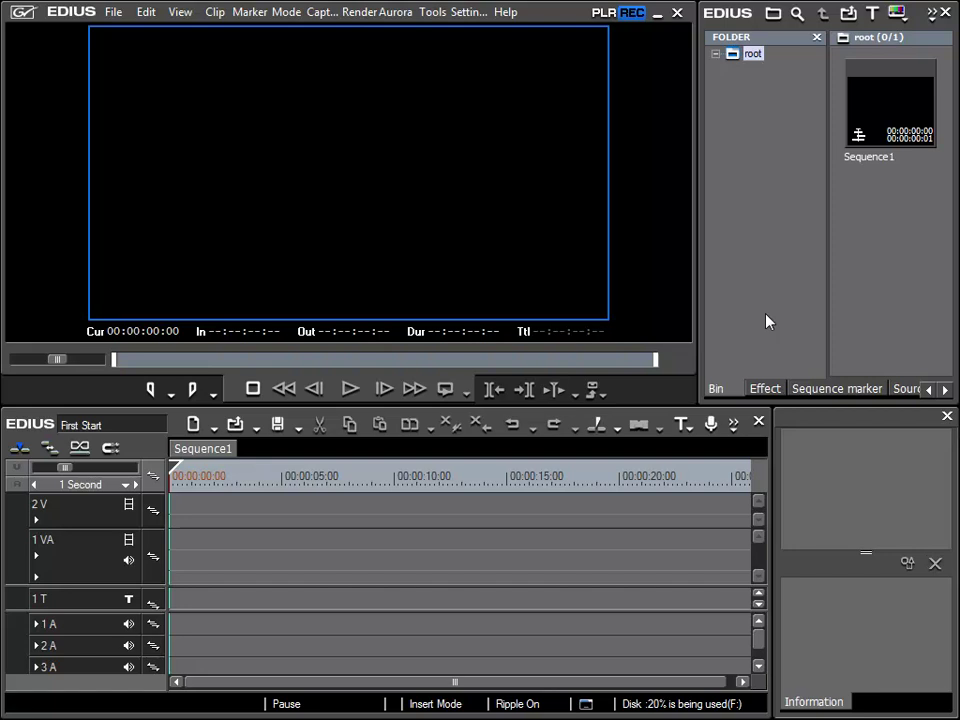
Step: After checking the panel tabs and Capture menu, close the Information panel and narrow the timeline window
{"action": "left_click", "coordinate": [946, 391]}
{"action": "left_click", "coordinate": [930, 392]}
{"action": "left_click", "coordinate": [320, 14]}
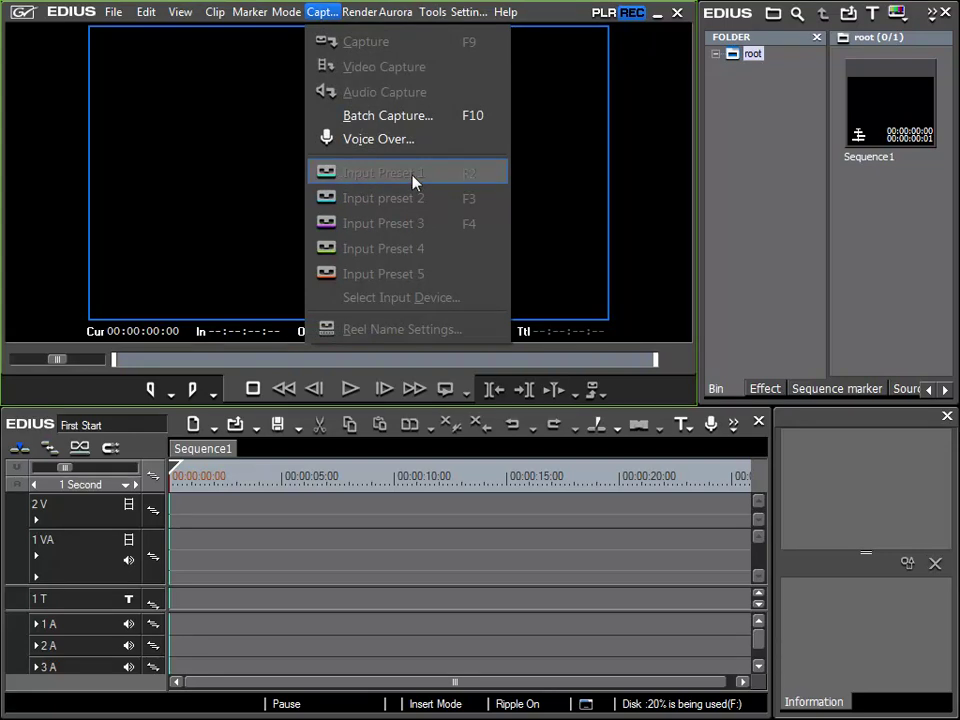
{"action": "left_click", "coordinate": [751, 254]}
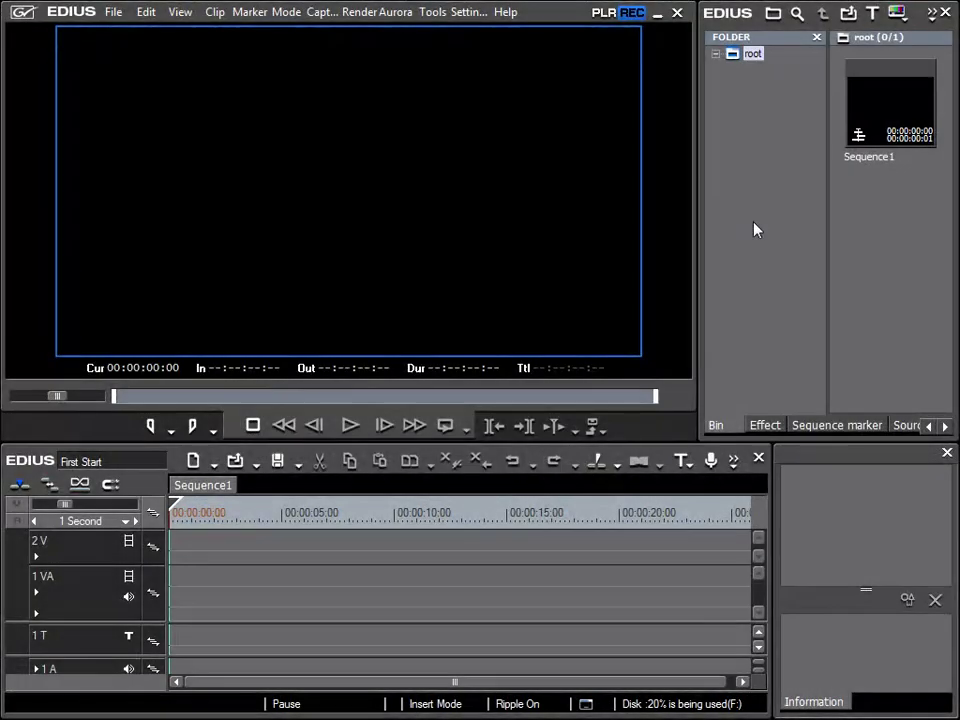
{"action": "left_click", "coordinate": [947, 456]}
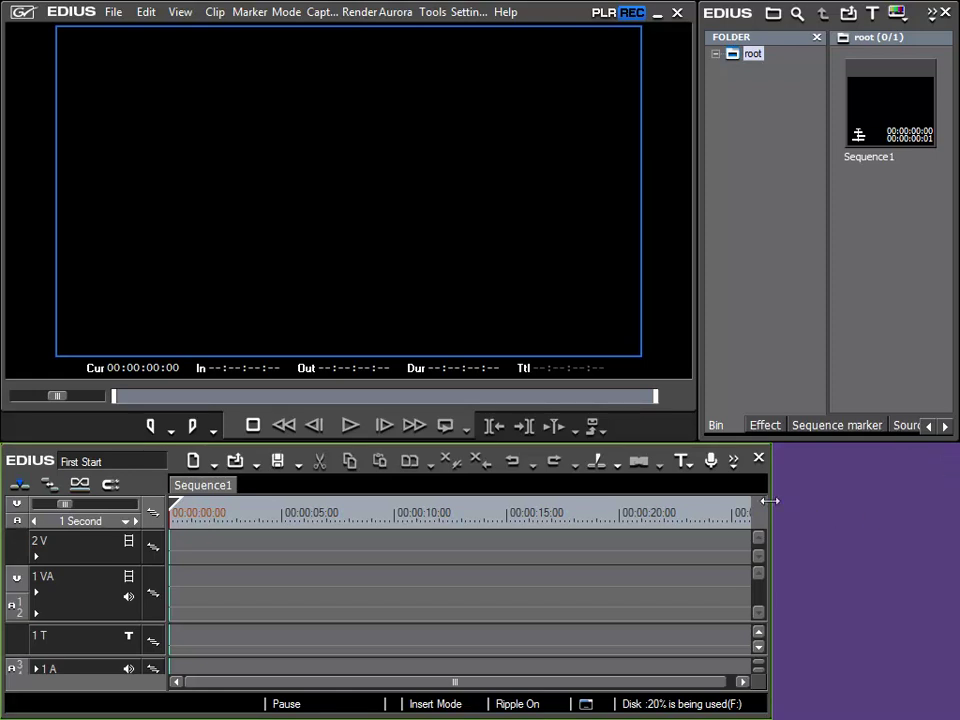
{"action": "left_click_drag", "start_coordinate": [770, 507], "coordinate": [556, 509]}
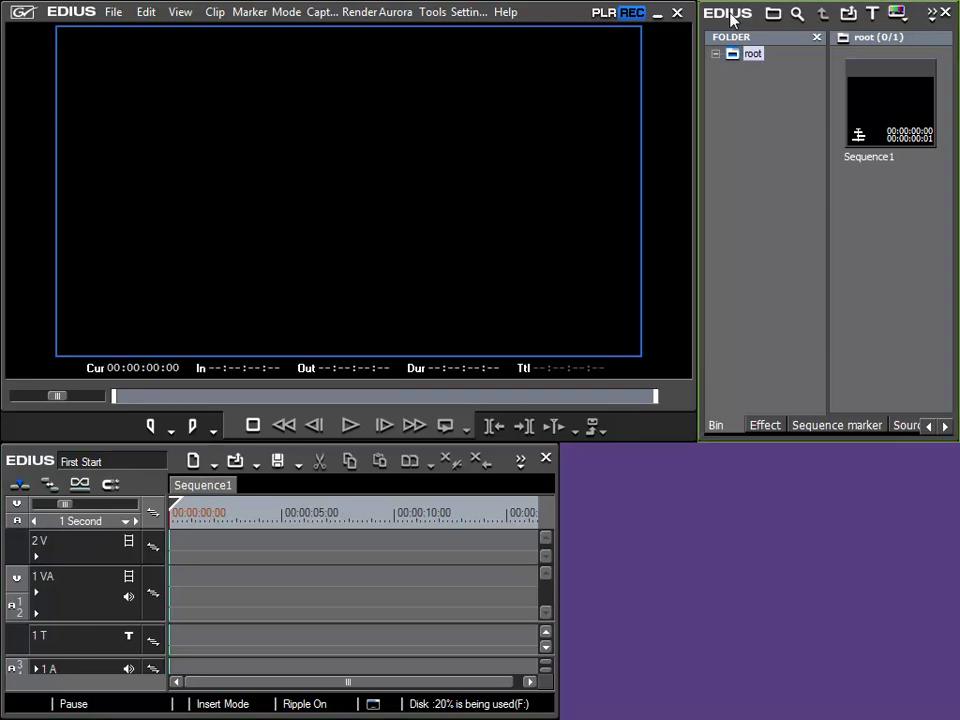
Step: Move the Bin window to the lower right beside the timeline, widen it, and widen the player window
{"action": "left_click_drag", "start_coordinate": [730, 15], "coordinate": [755, 440]}
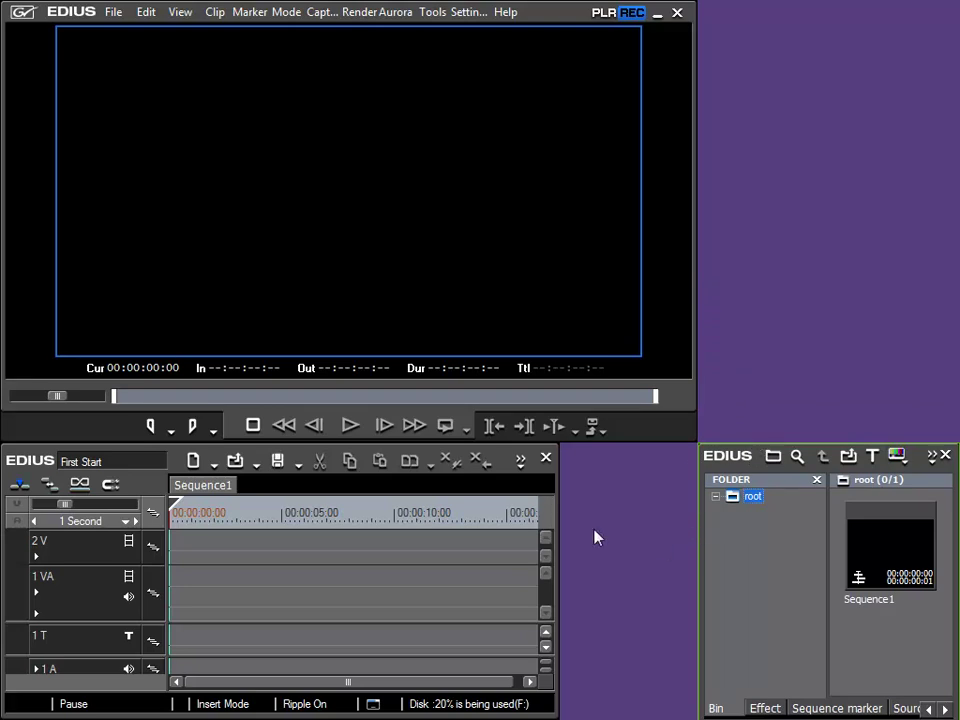
{"action": "left_click_drag", "start_coordinate": [697, 543], "coordinate": [561, 551]}
{"action": "left_click_drag", "start_coordinate": [694, 272], "coordinate": [955, 266]}
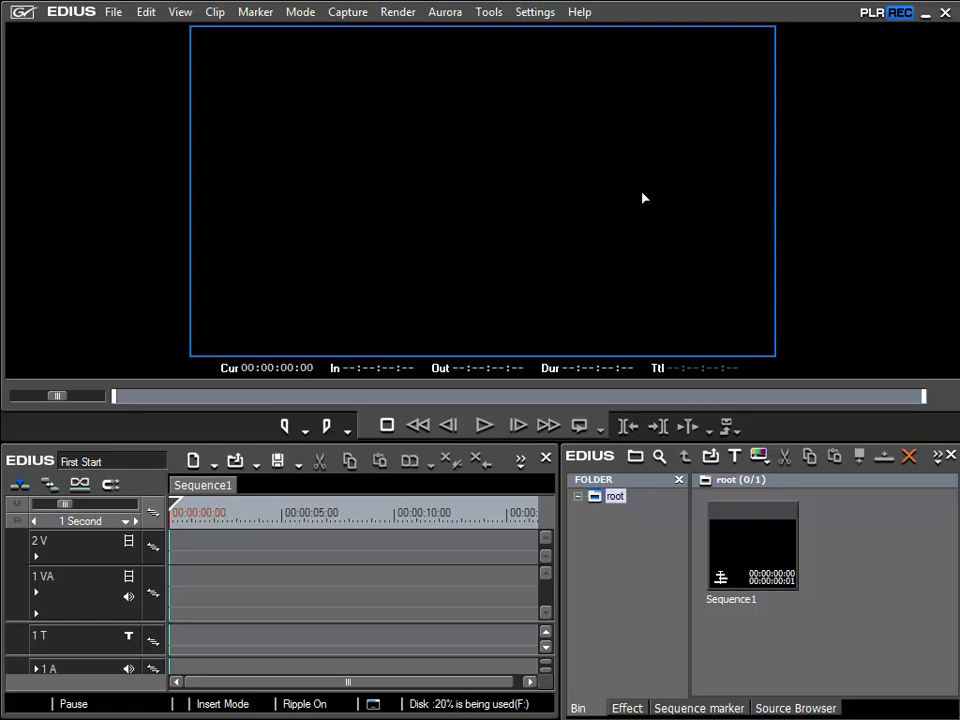
Step: Start a new preset from the Hardware > Device Preset page in System Settings
{"action": "left_click", "coordinate": [539, 16]}
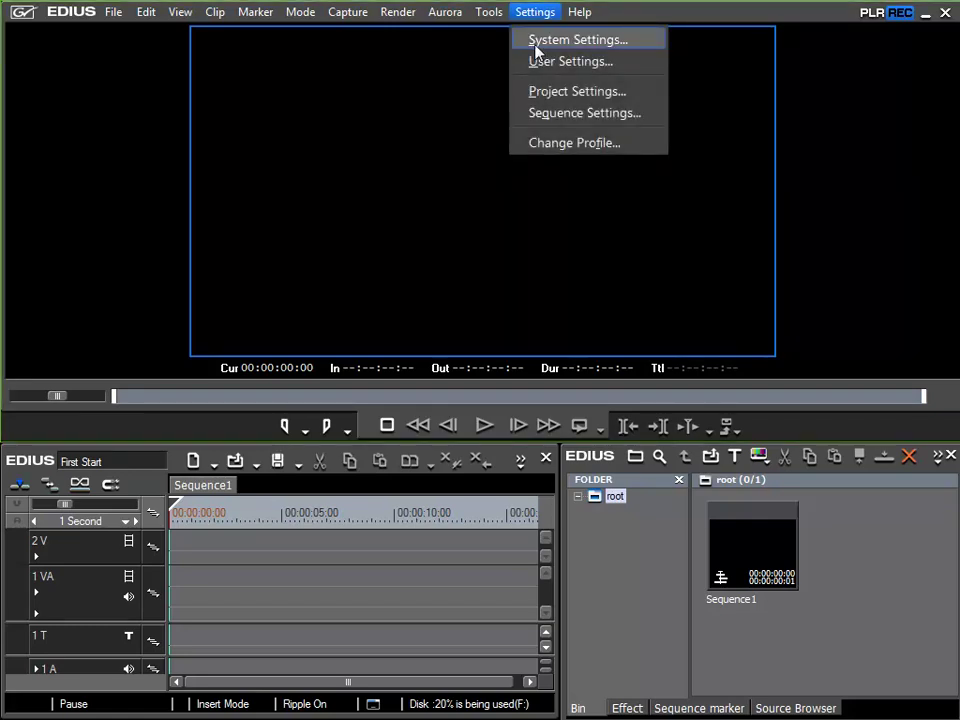
{"action": "left_click", "coordinate": [538, 44]}
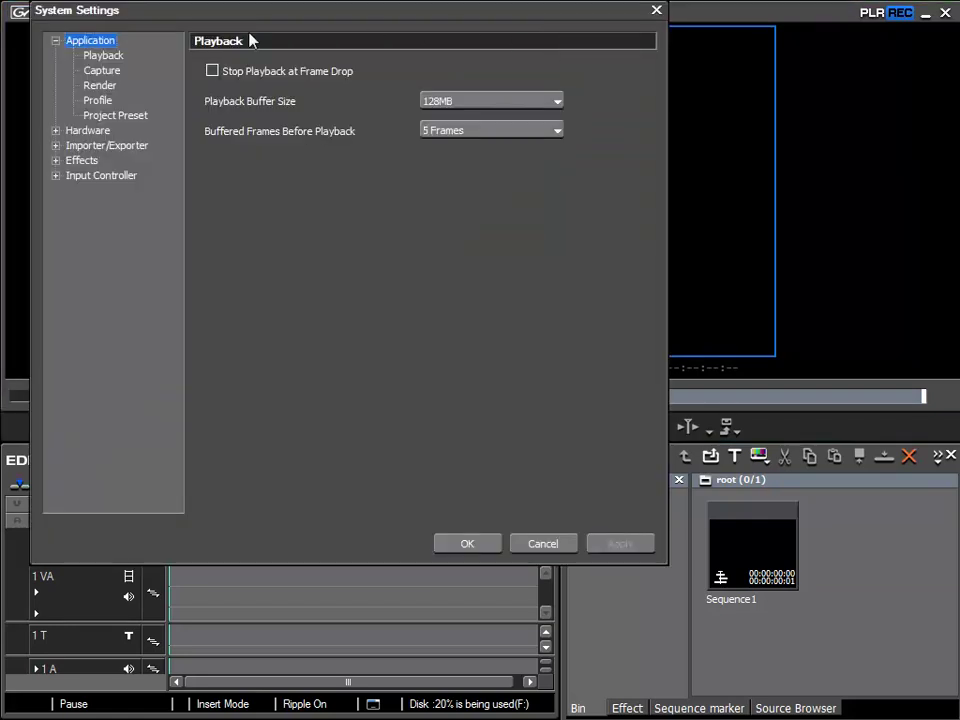
{"action": "left_click", "coordinate": [56, 131]}
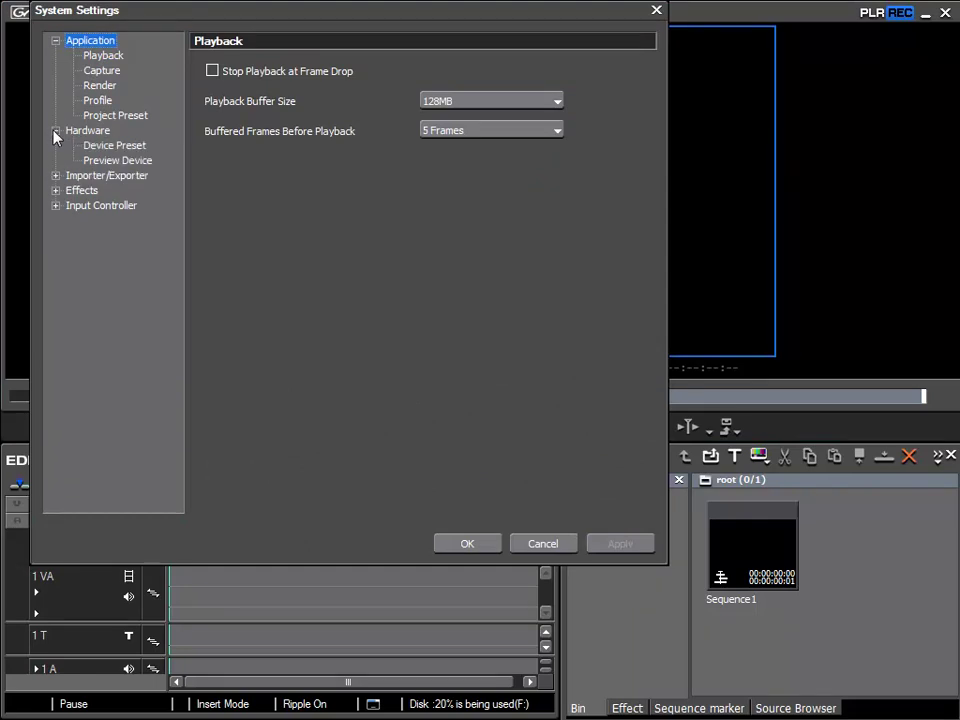
{"action": "left_click", "coordinate": [116, 148]}
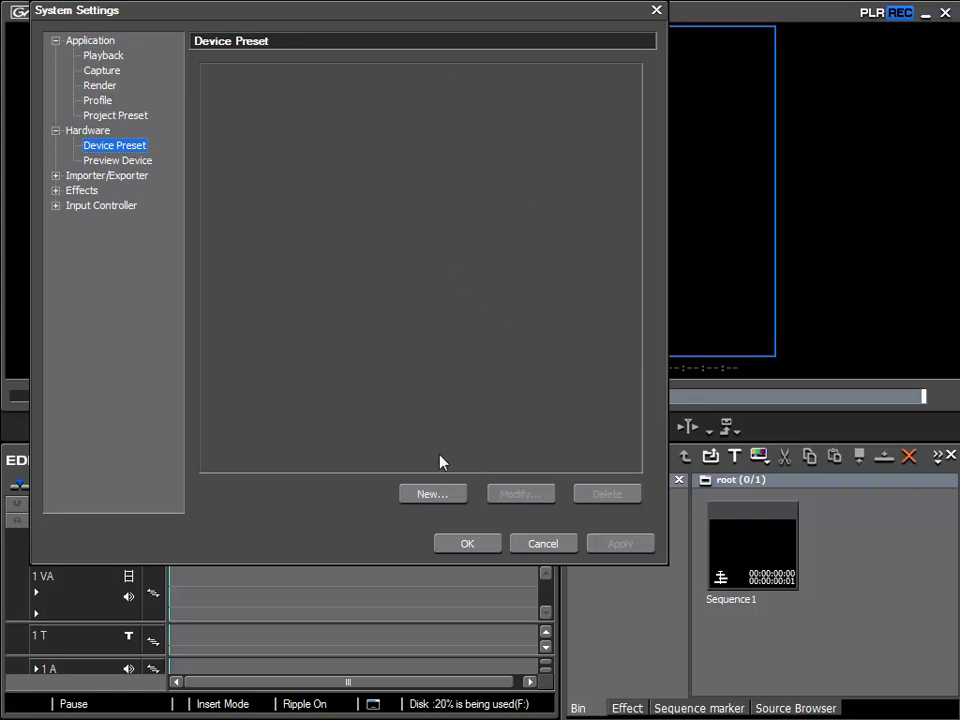
{"action": "left_click", "coordinate": [432, 494]}
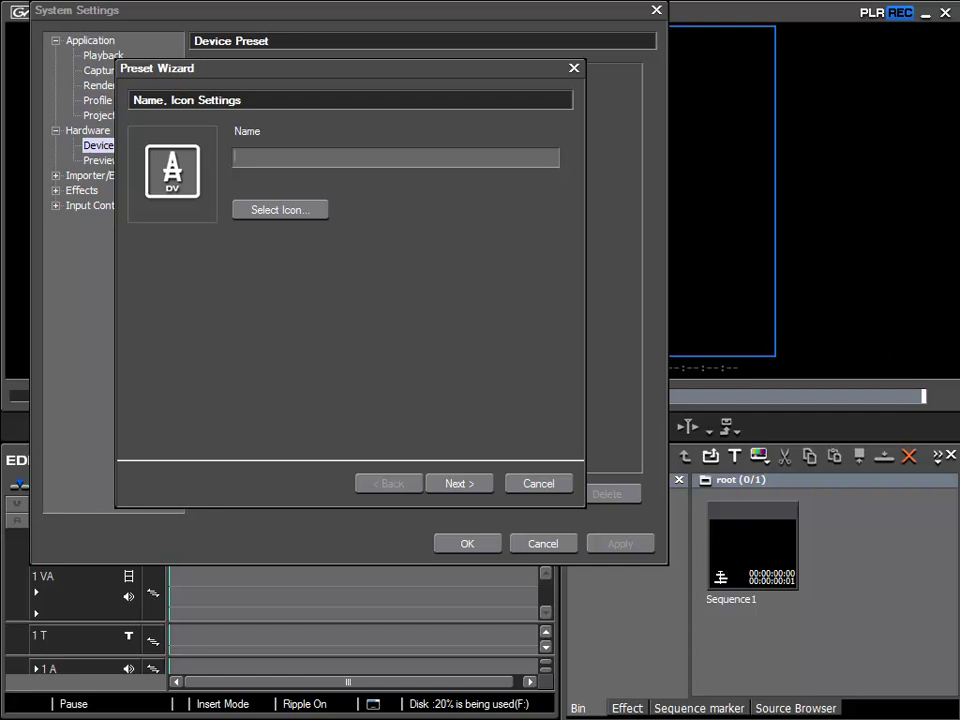
Step: Name the preset 'HDV Device' and give it the camcorder icon icon24
{"action": "type", "text": "HDV Device"}
{"action": "left_click", "coordinate": [281, 210]}
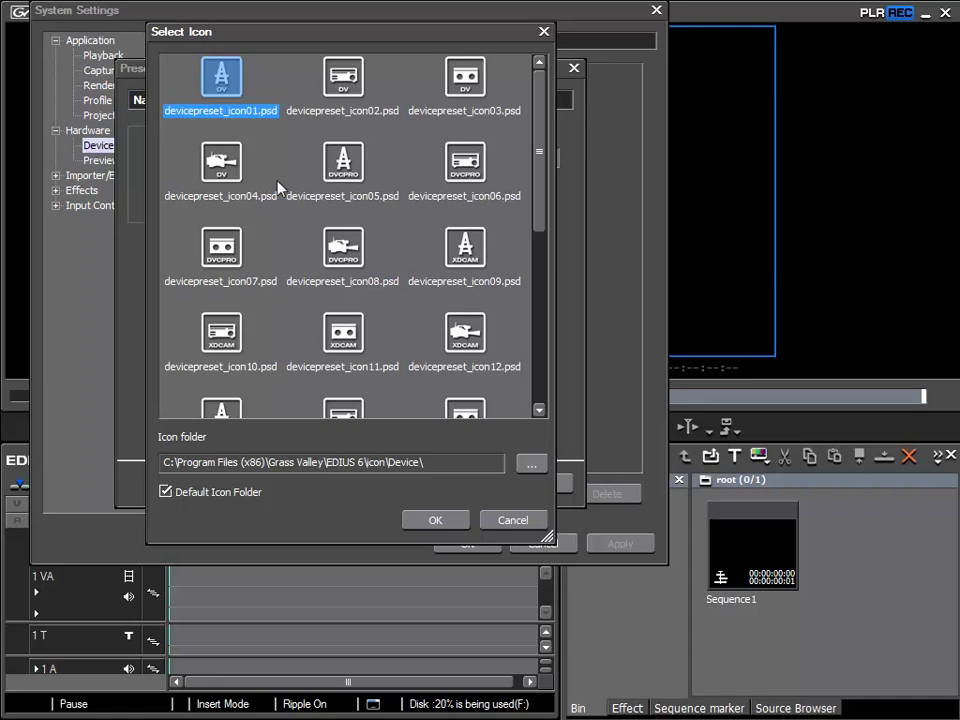
{"action": "left_click_drag", "start_coordinate": [537, 131], "coordinate": [542, 282]}
{"action": "left_click", "coordinate": [470, 375]}
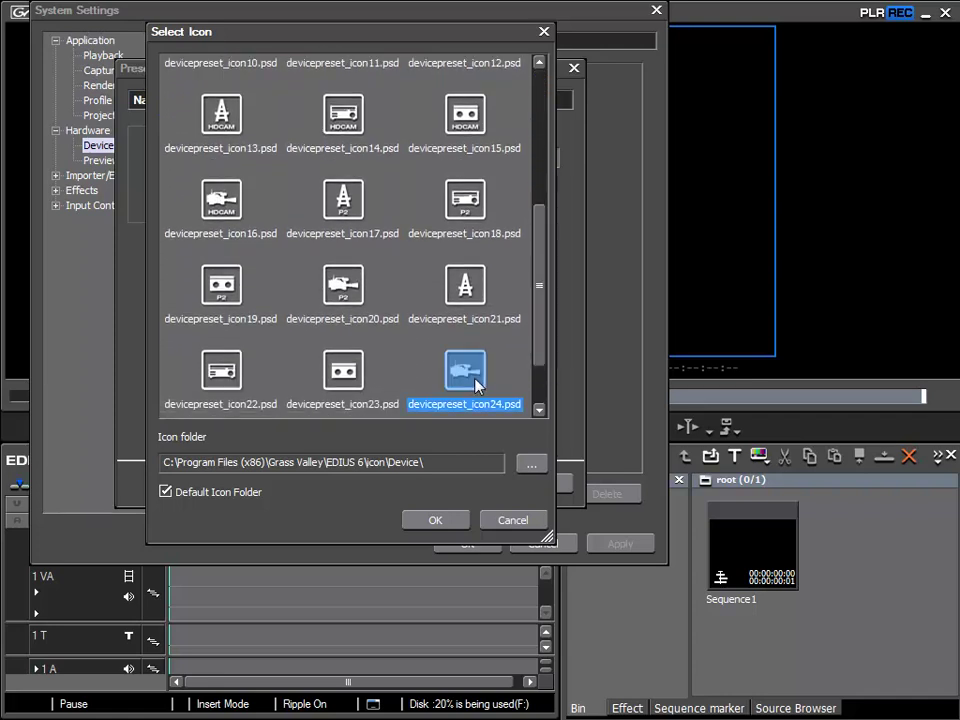
{"action": "left_click", "coordinate": [436, 521]}
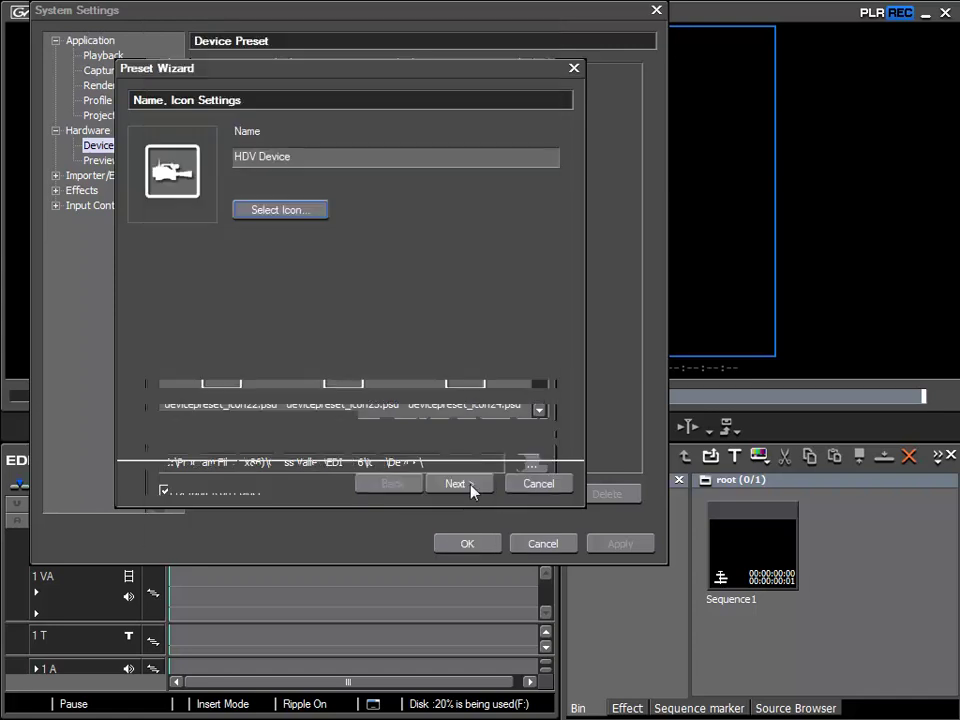
{"action": "left_click", "coordinate": [470, 486]}
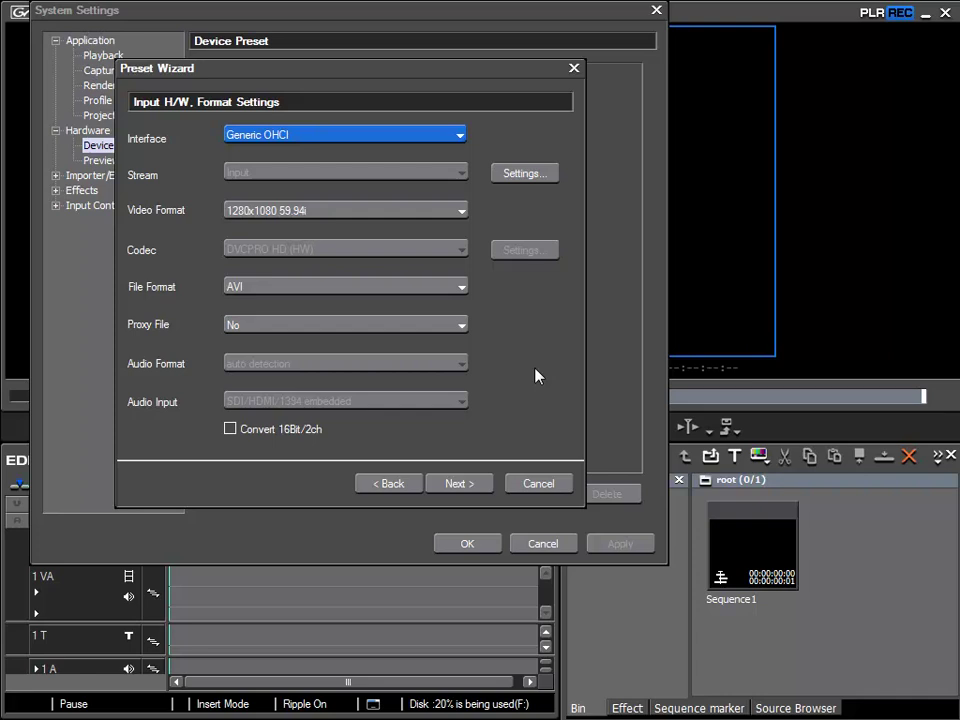
Step: Choose interface Generic HDV, video format 1440x1080 50i, and codec Canopus HQ for the preset's input
{"action": "left_click", "coordinate": [327, 137]}
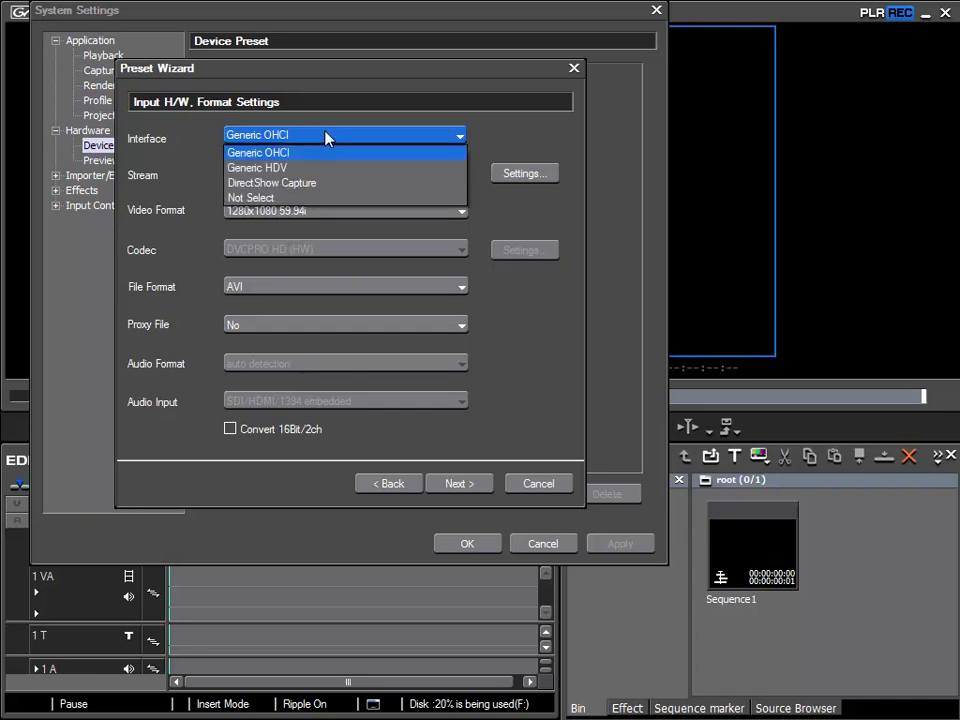
{"action": "left_click", "coordinate": [270, 176]}
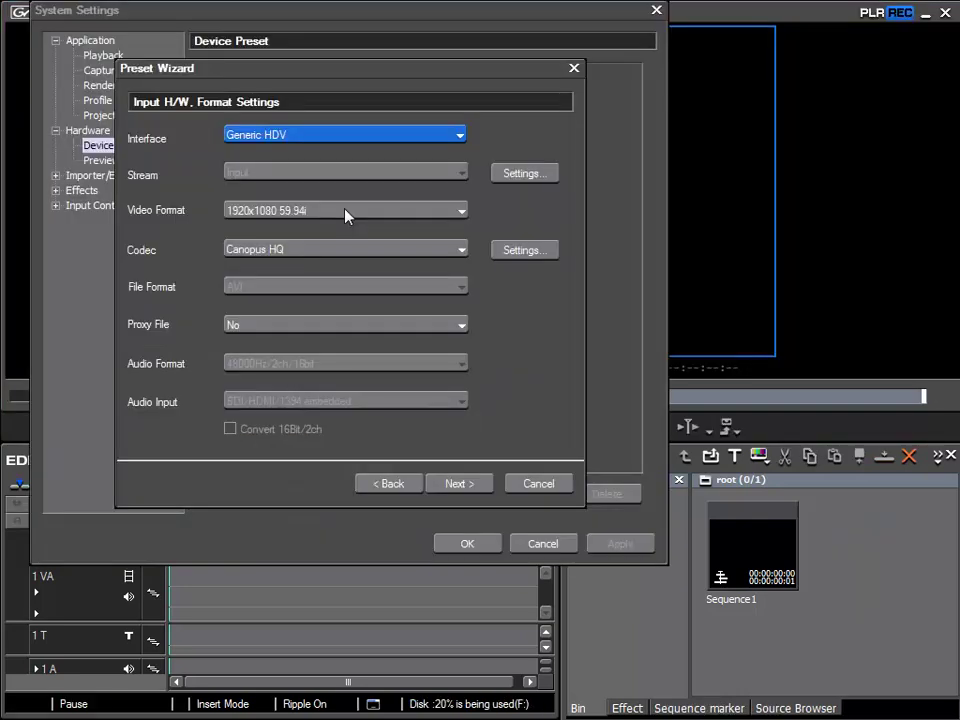
{"action": "left_click", "coordinate": [345, 211]}
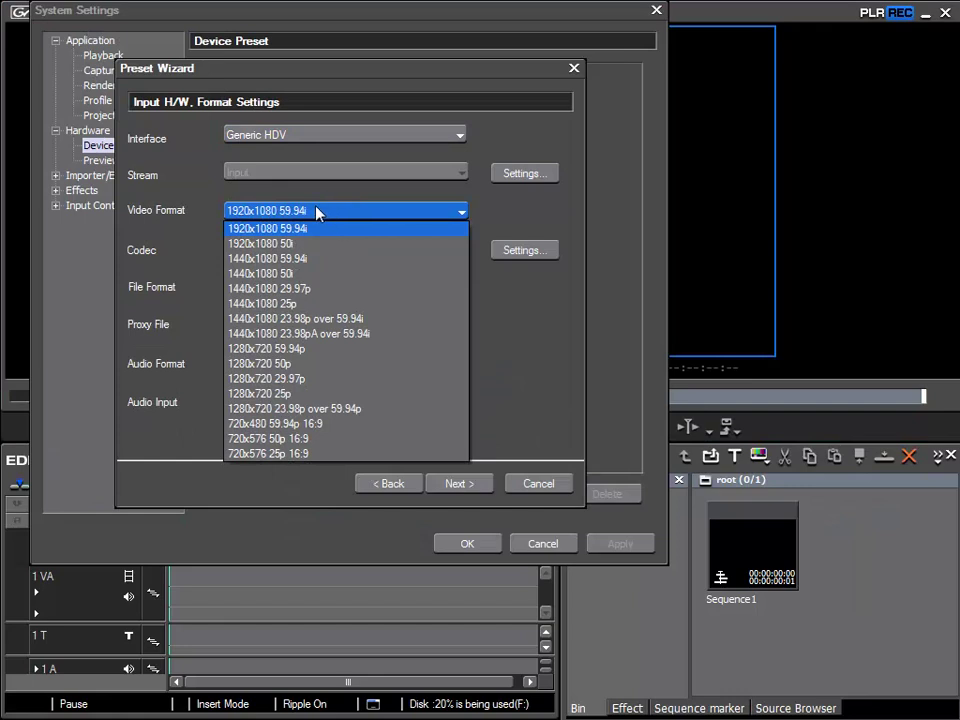
{"action": "left_click", "coordinate": [298, 274]}
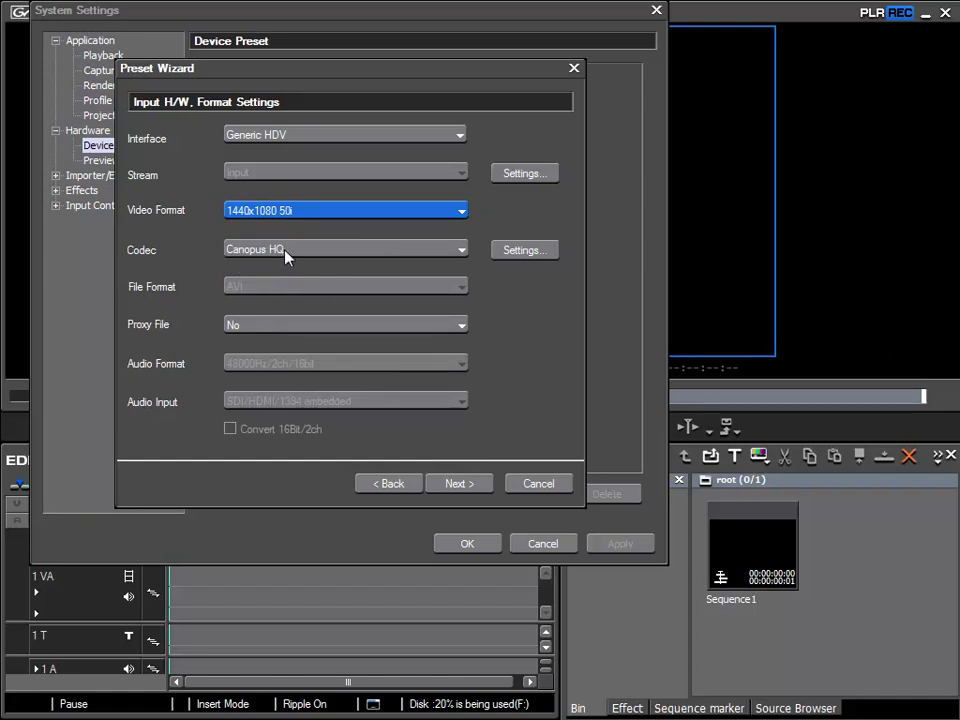
{"action": "left_click", "coordinate": [285, 252]}
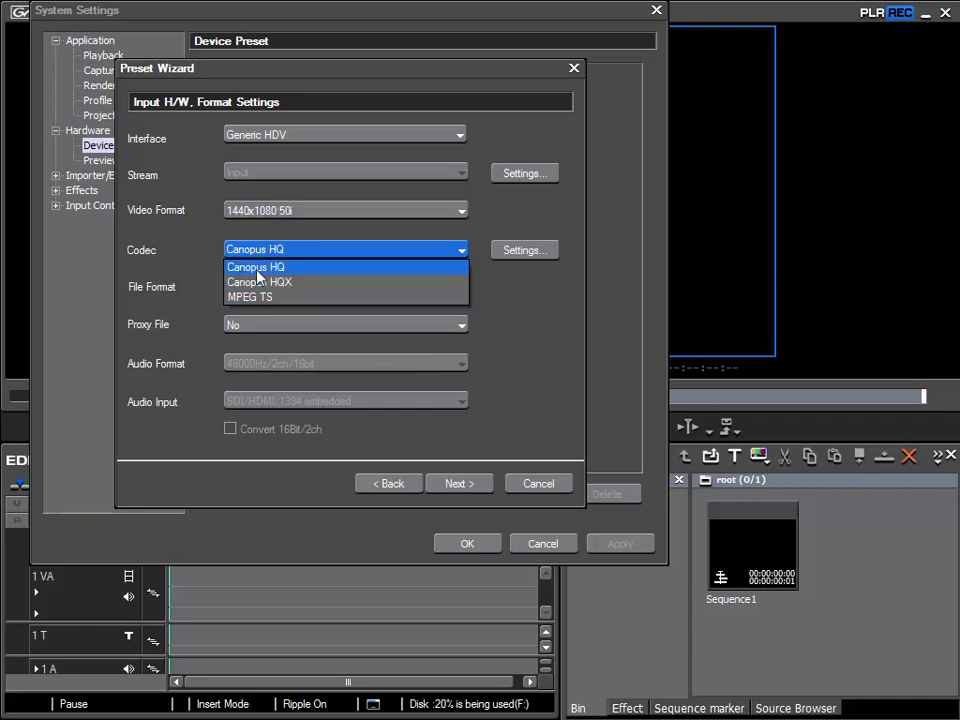
{"action": "left_click", "coordinate": [259, 276]}
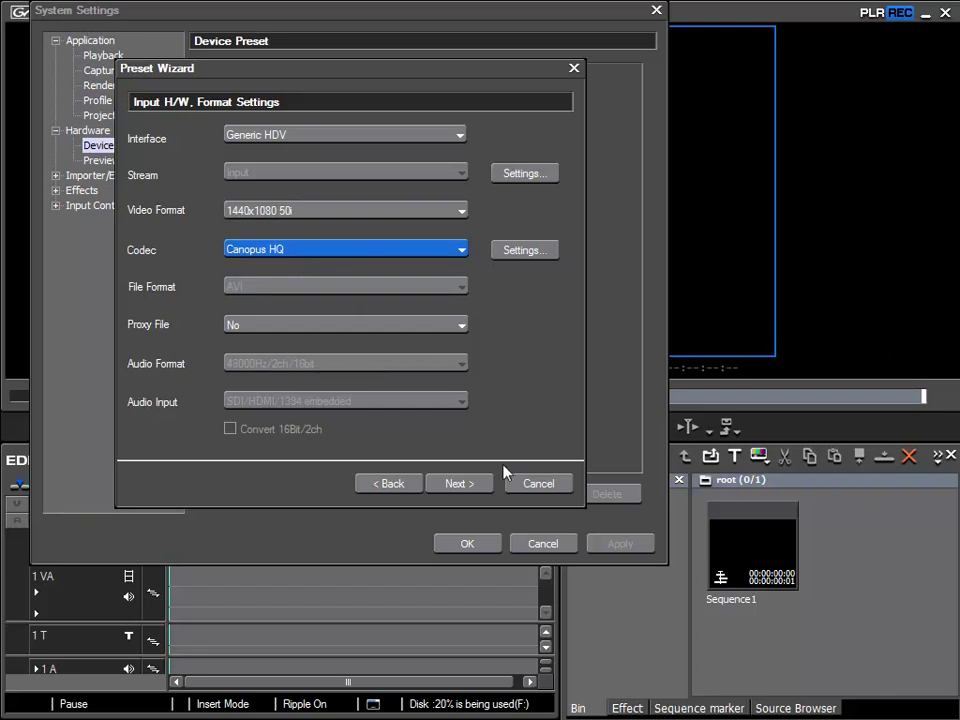
{"action": "left_click", "coordinate": [465, 485]}
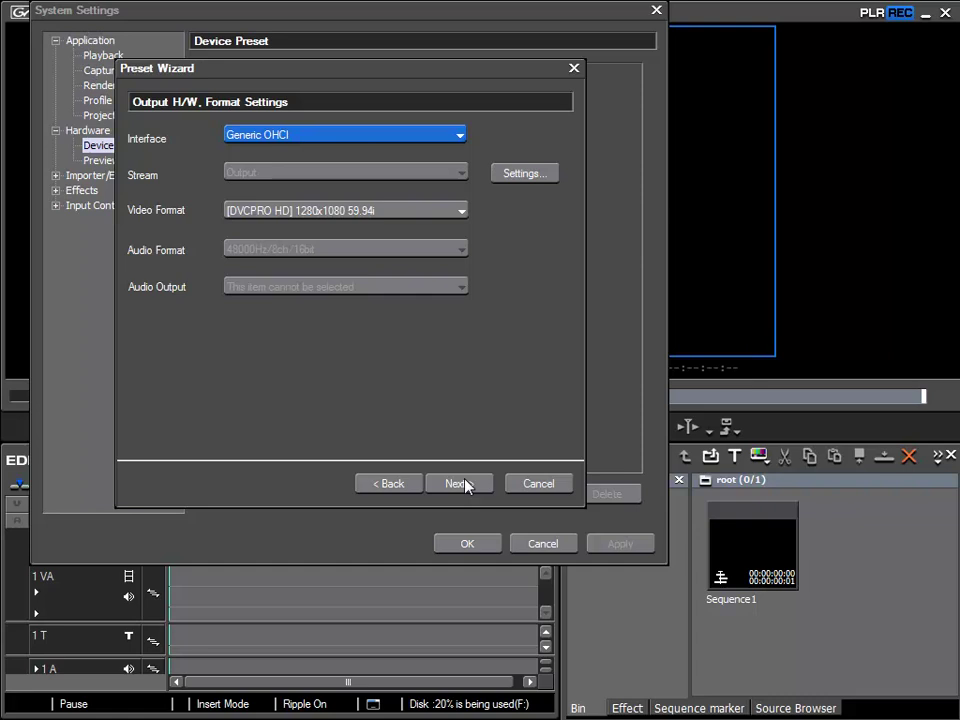
Step: Complete the HDV Device preset with Generic OHCI 1440x1080 50i output, apply it, and close System Settings
{"action": "left_click", "coordinate": [465, 485]}
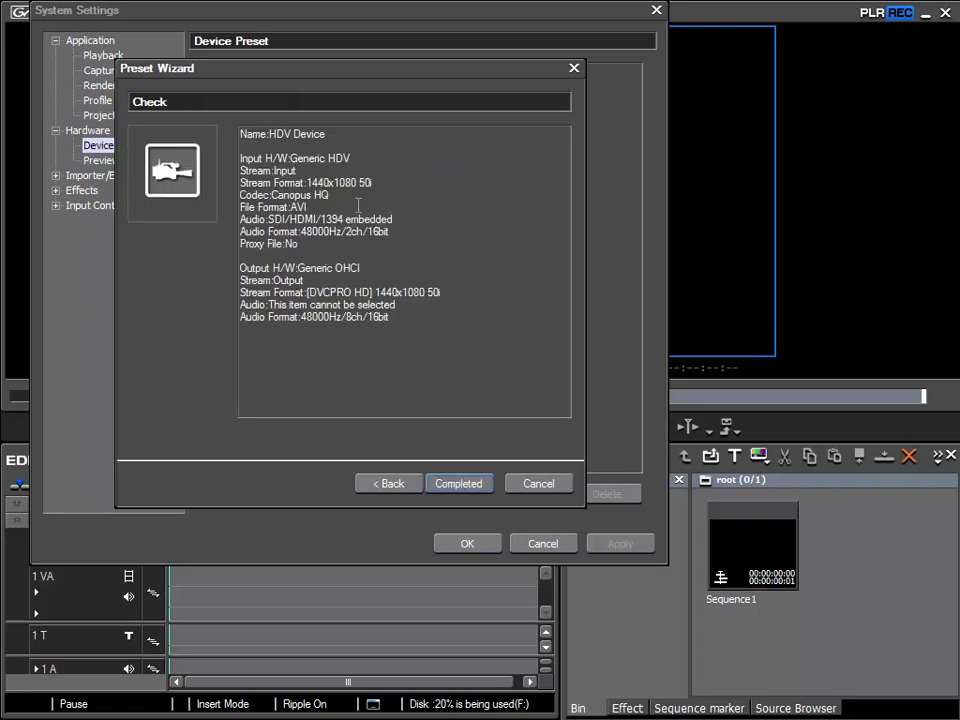
{"action": "left_click", "coordinate": [459, 484]}
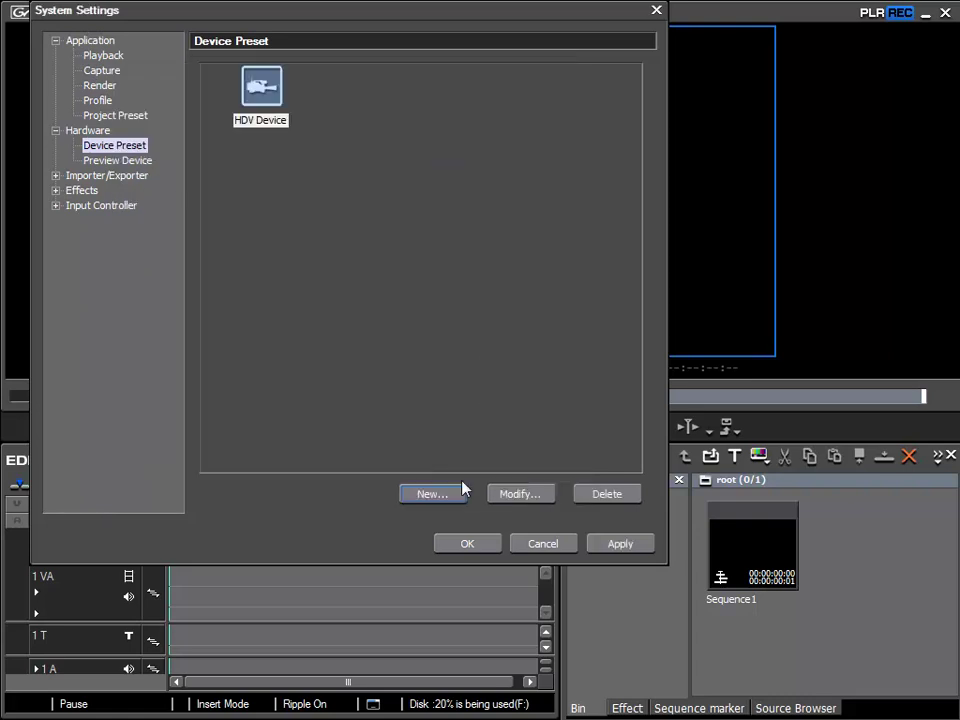
{"action": "left_click", "coordinate": [620, 547]}
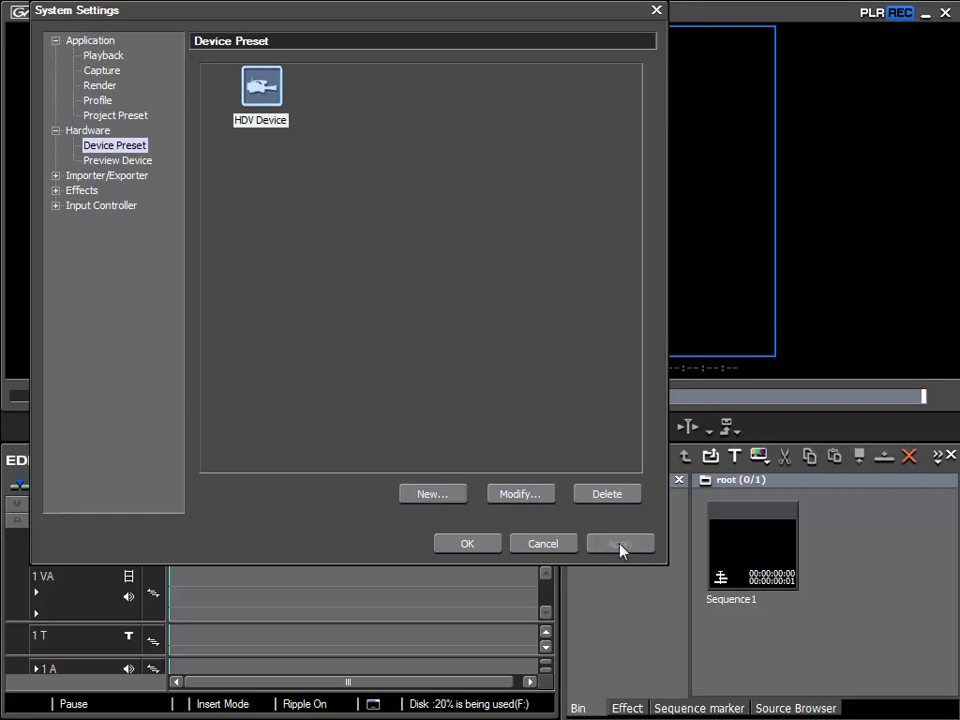
{"action": "left_click", "coordinate": [472, 548]}
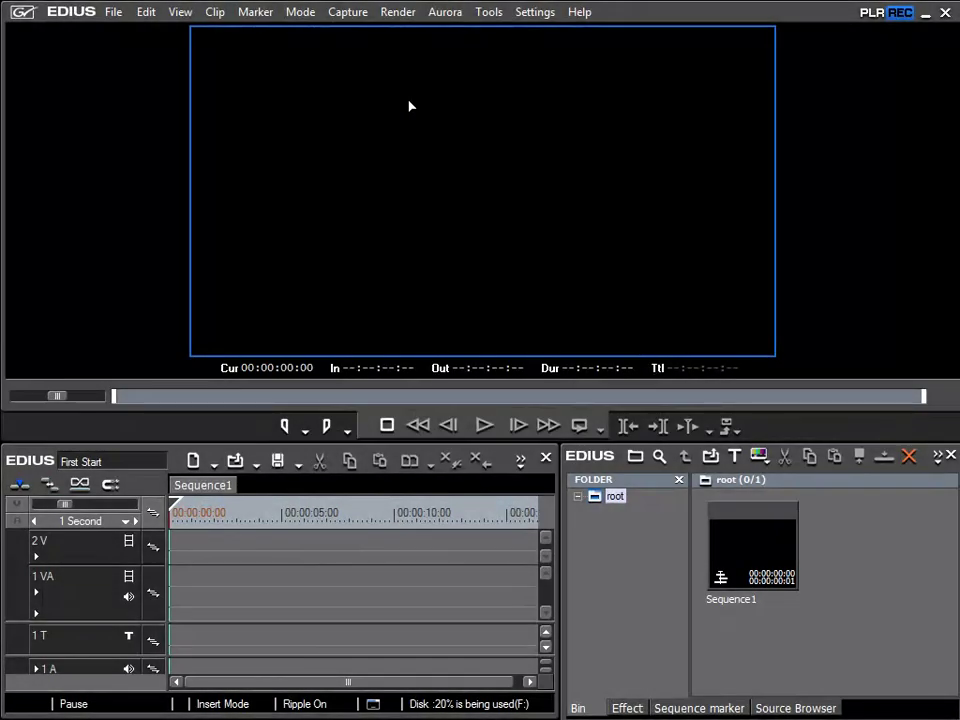
Step: Select HDV Device as the input device from Capture > Select Input Device
{"action": "left_click", "coordinate": [349, 17]}
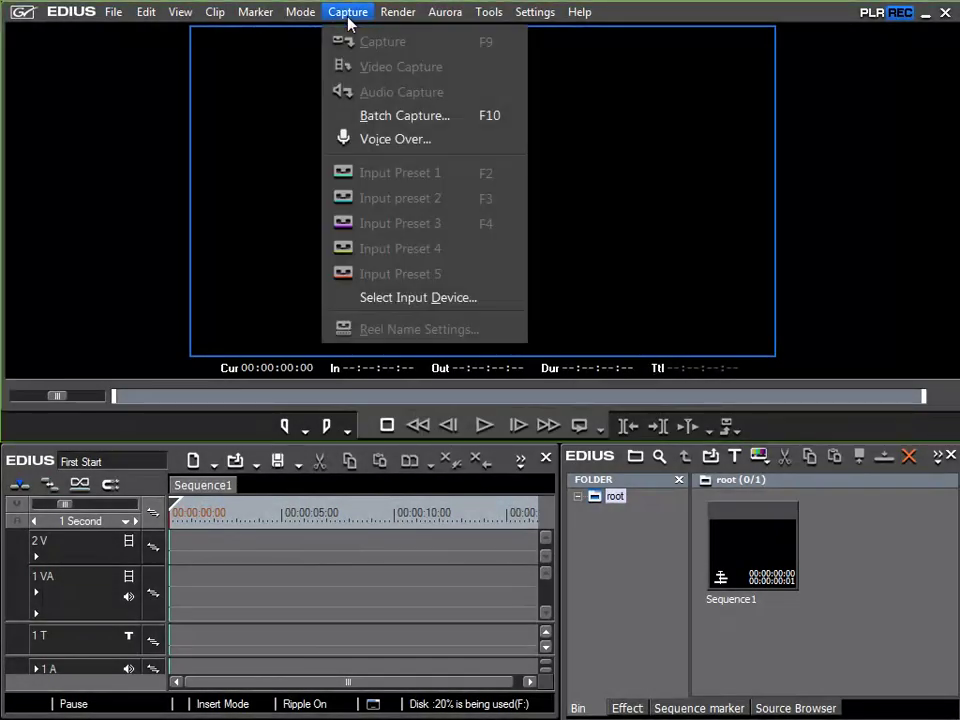
{"action": "left_click", "coordinate": [398, 300]}
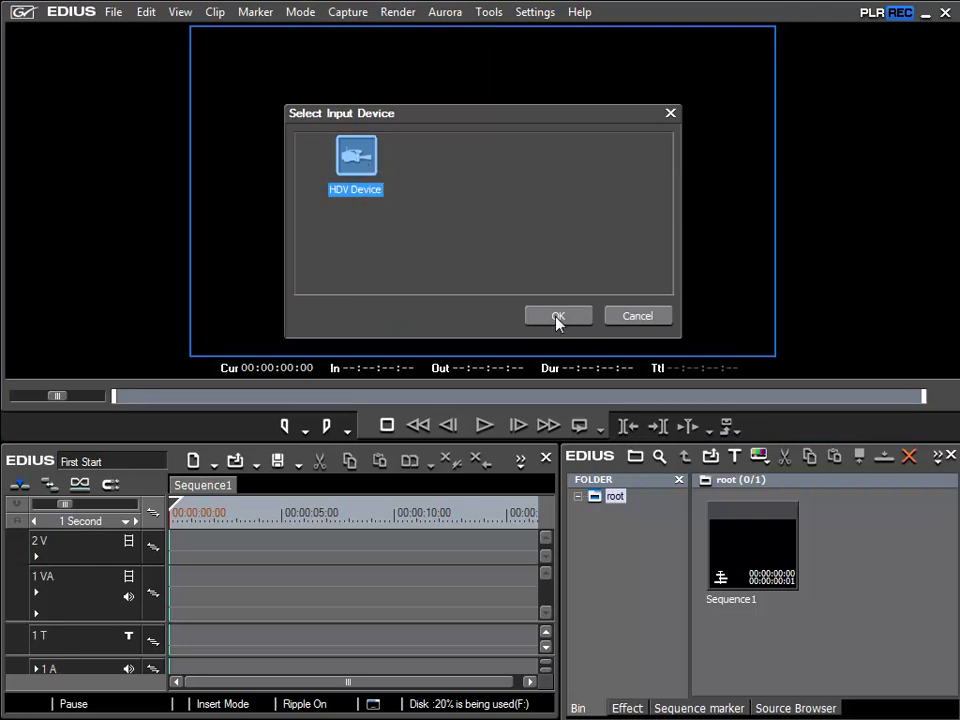
{"action": "left_click", "coordinate": [557, 318]}
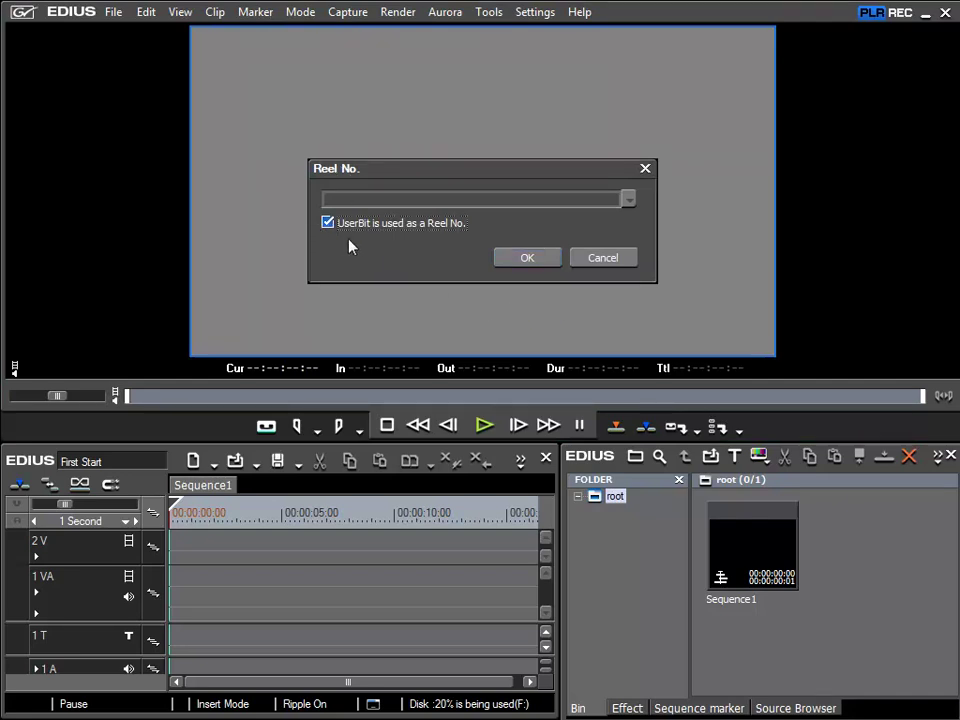
Step: Accept the Reel No. prompt and preview the HDV device feed, stopping at 00:00:10:00
{"action": "left_click", "coordinate": [527, 258]}
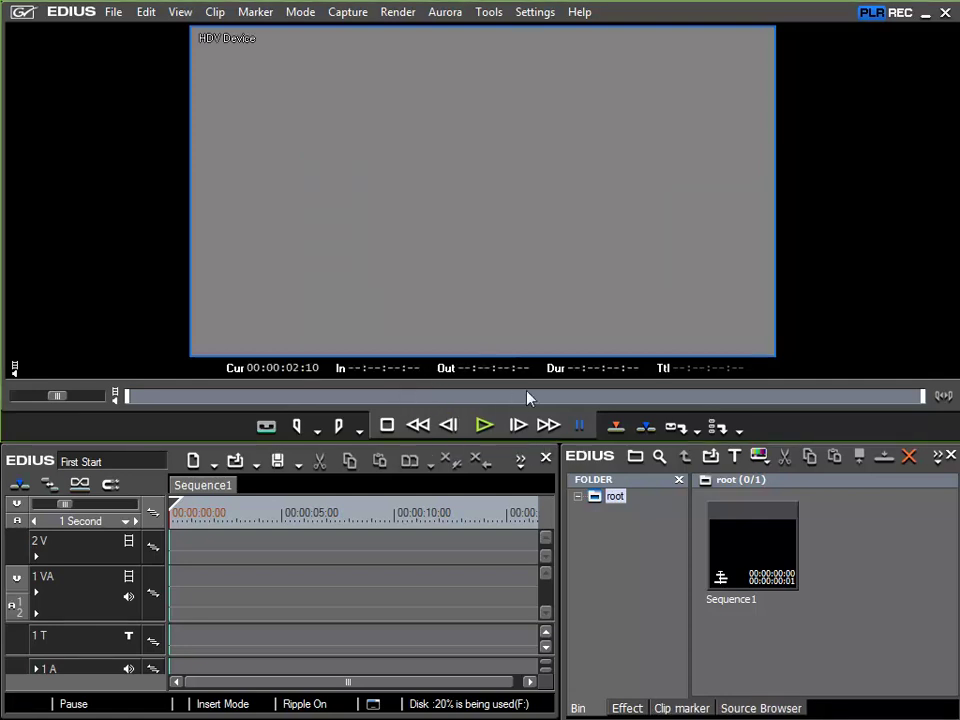
{"action": "left_click", "coordinate": [484, 426]}
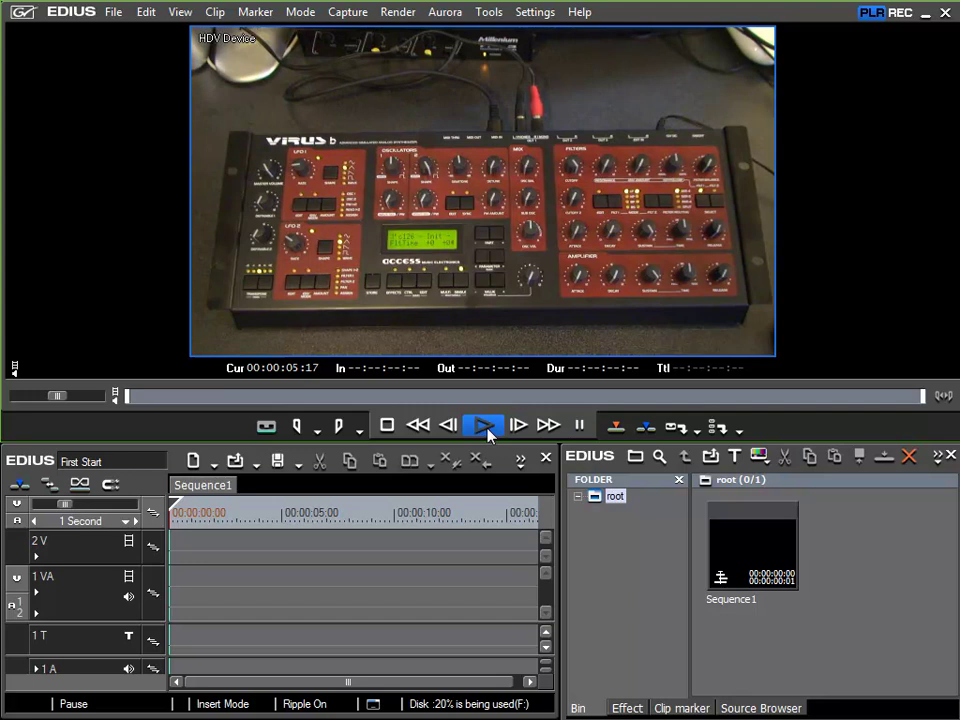
{"action": "left_click", "coordinate": [392, 428]}
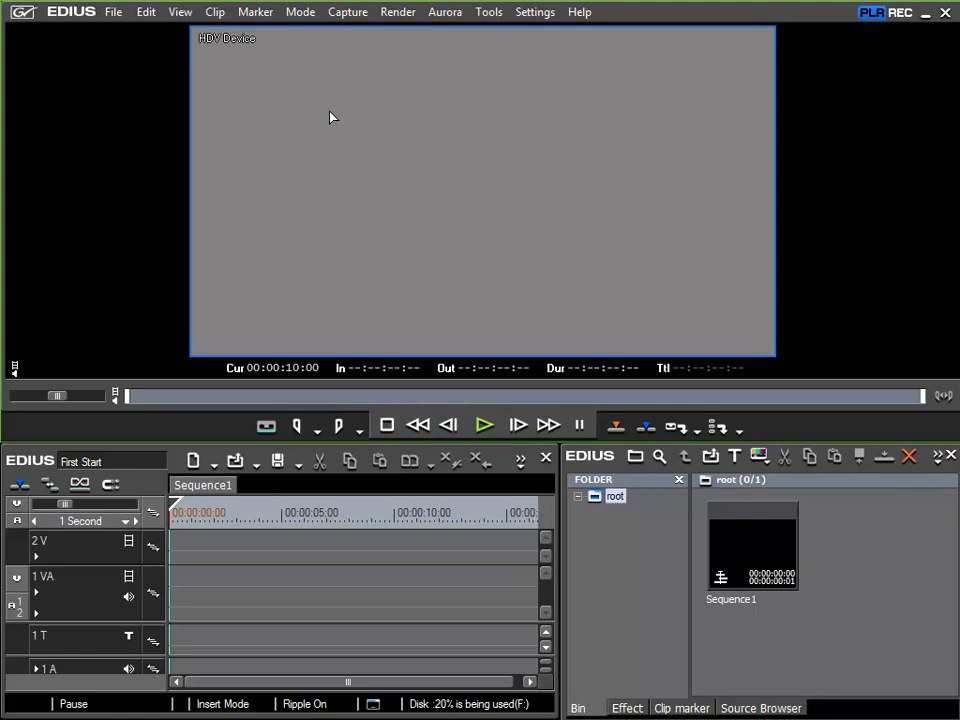
{"action": "left_click", "coordinate": [350, 14]}
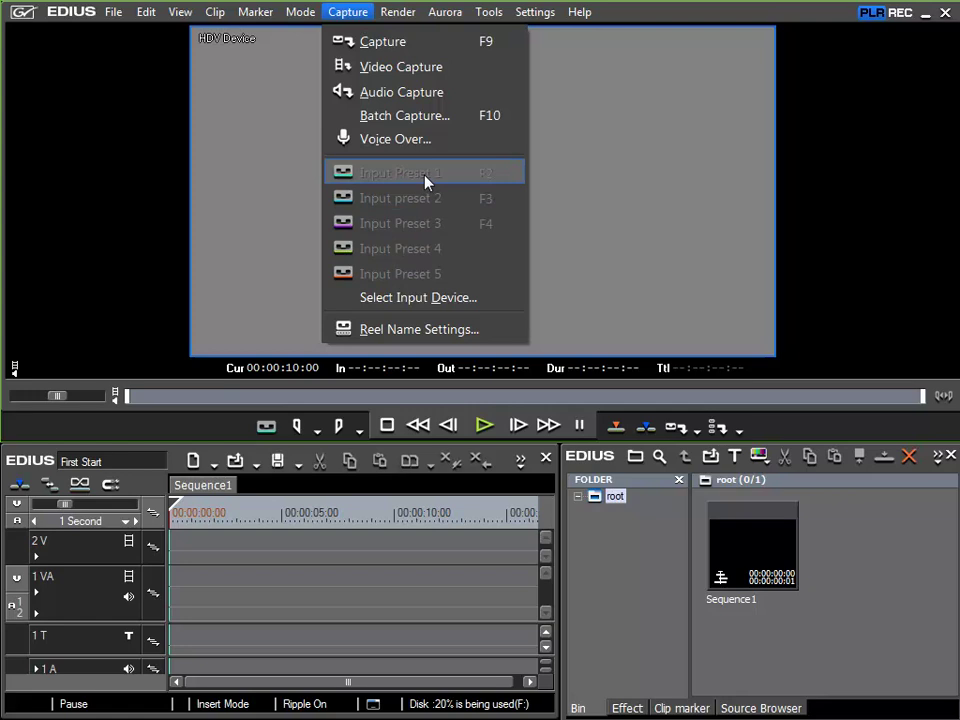
Step: In System Settings, assign the HDV Device preset to Input Preset 1, then apply and close
{"action": "mouse_move", "coordinate": [538, 16]}
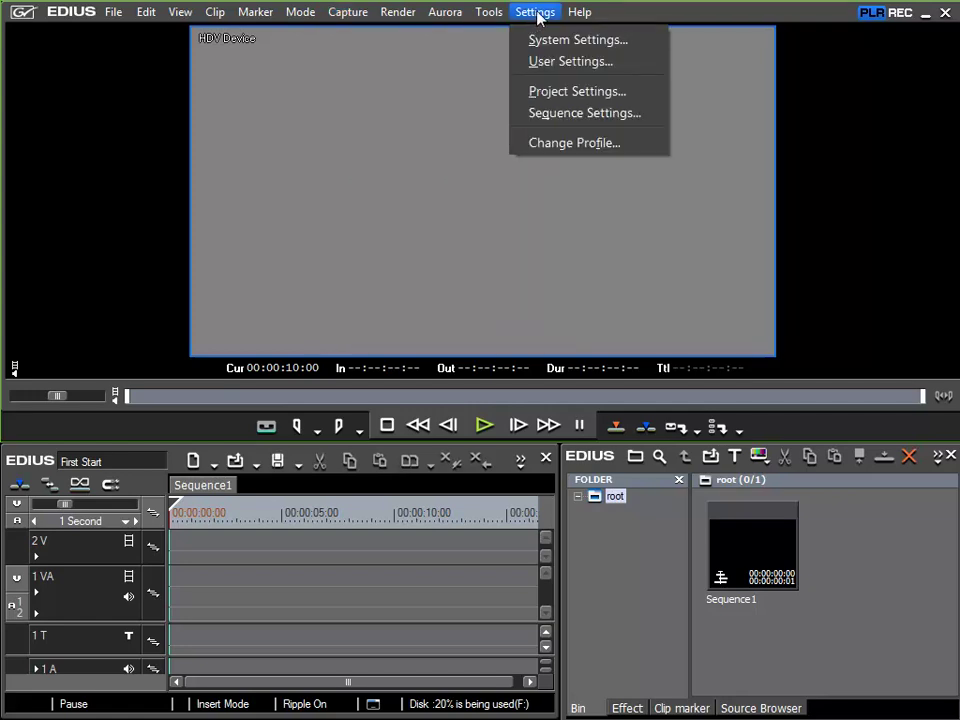
{"action": "left_click", "coordinate": [549, 40]}
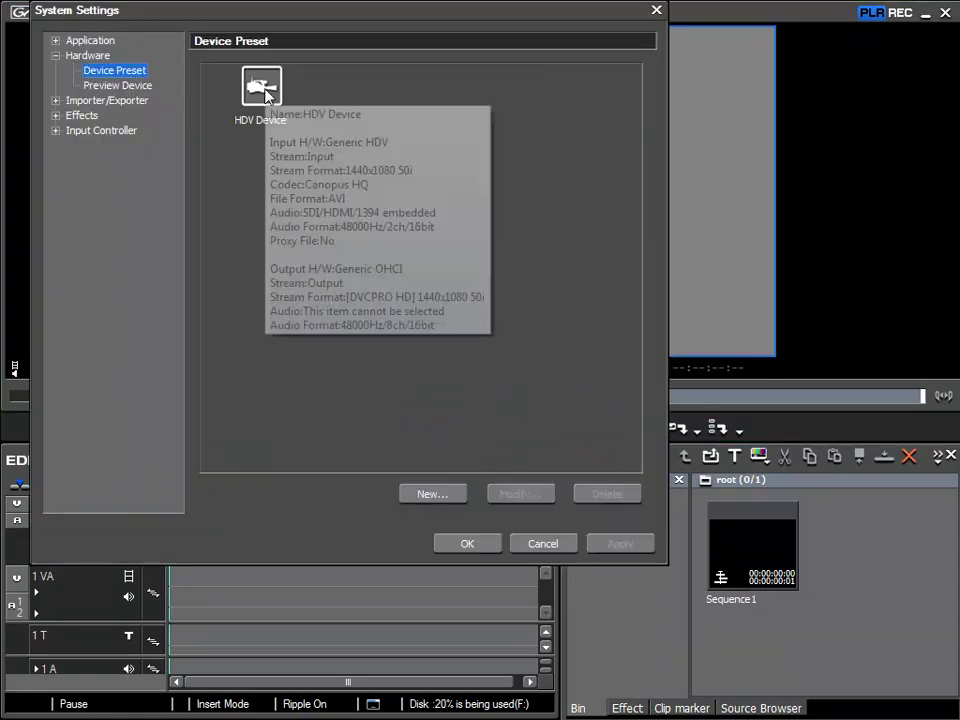
{"action": "left_click", "coordinate": [258, 88]}
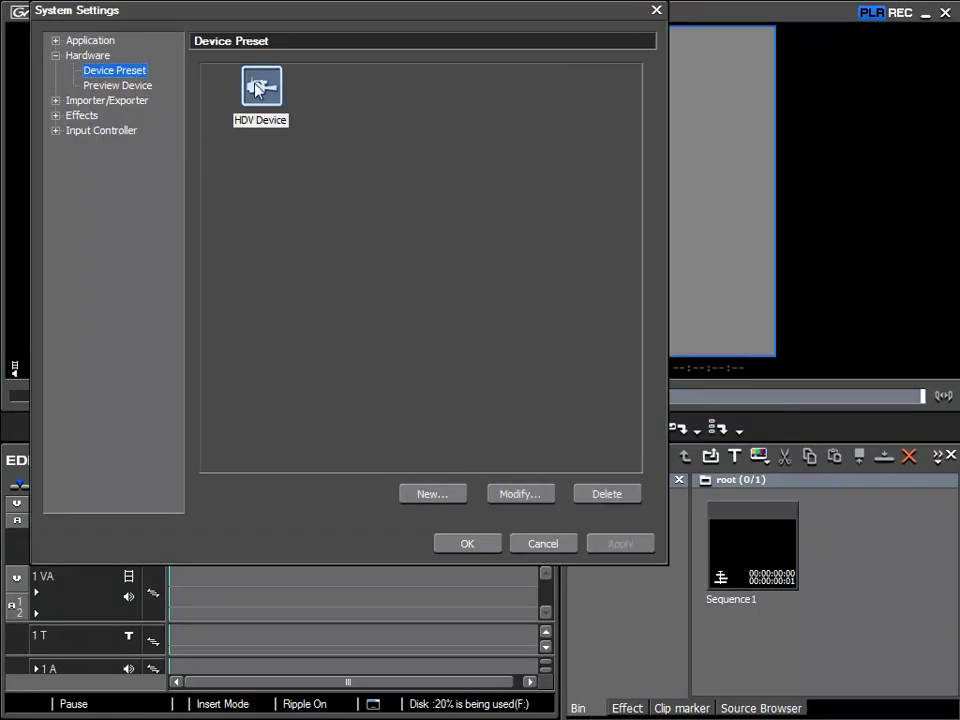
{"action": "right_click", "coordinate": [258, 88]}
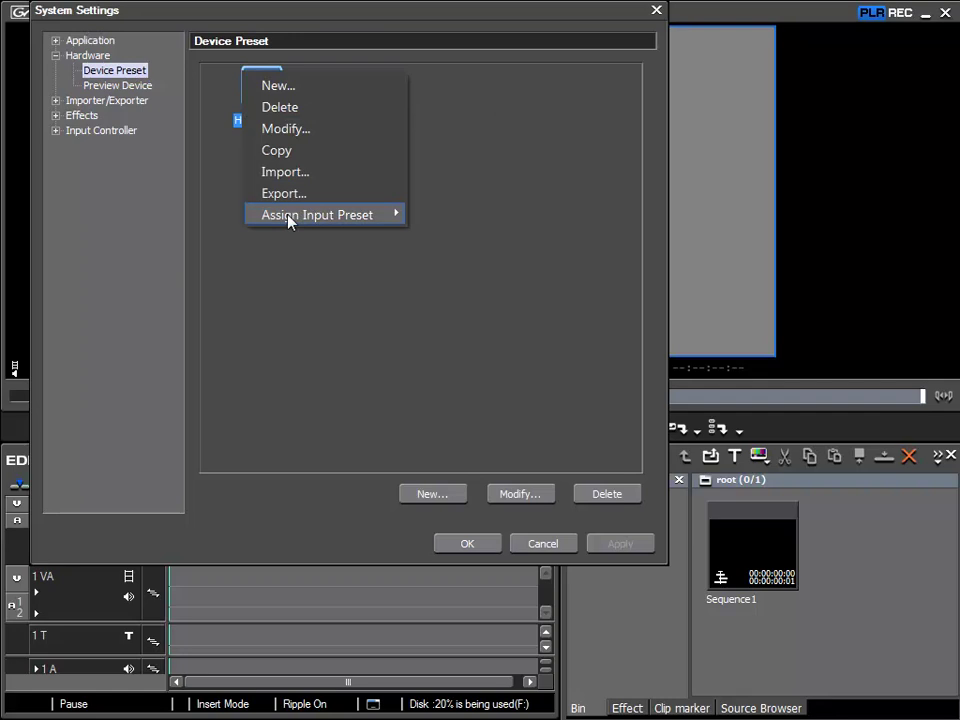
{"action": "mouse_move", "coordinate": [289, 221]}
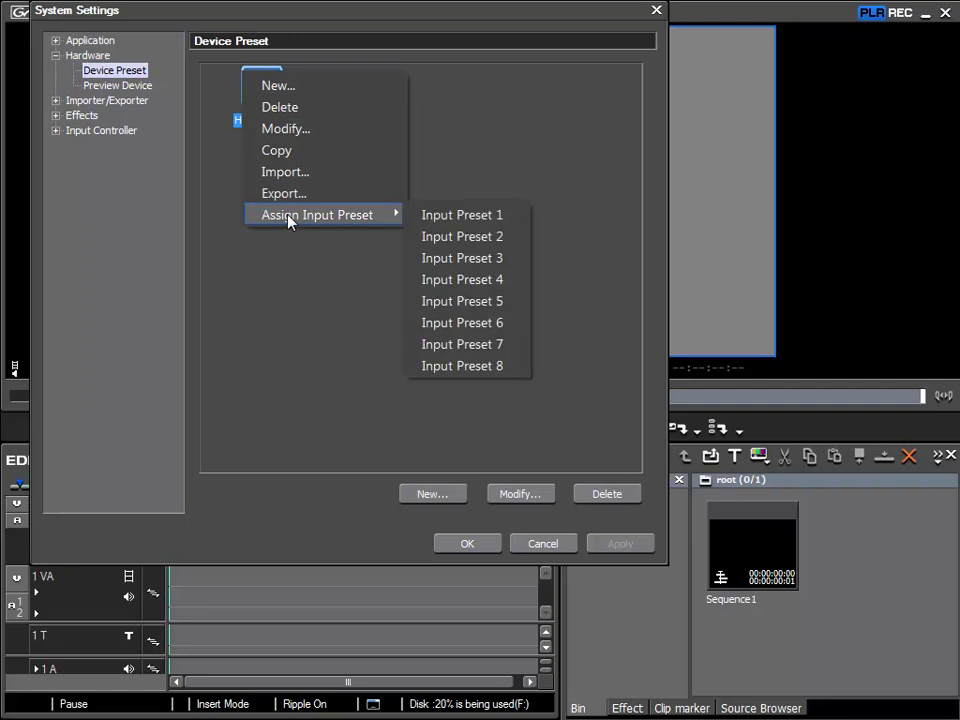
{"action": "left_click", "coordinate": [462, 215]}
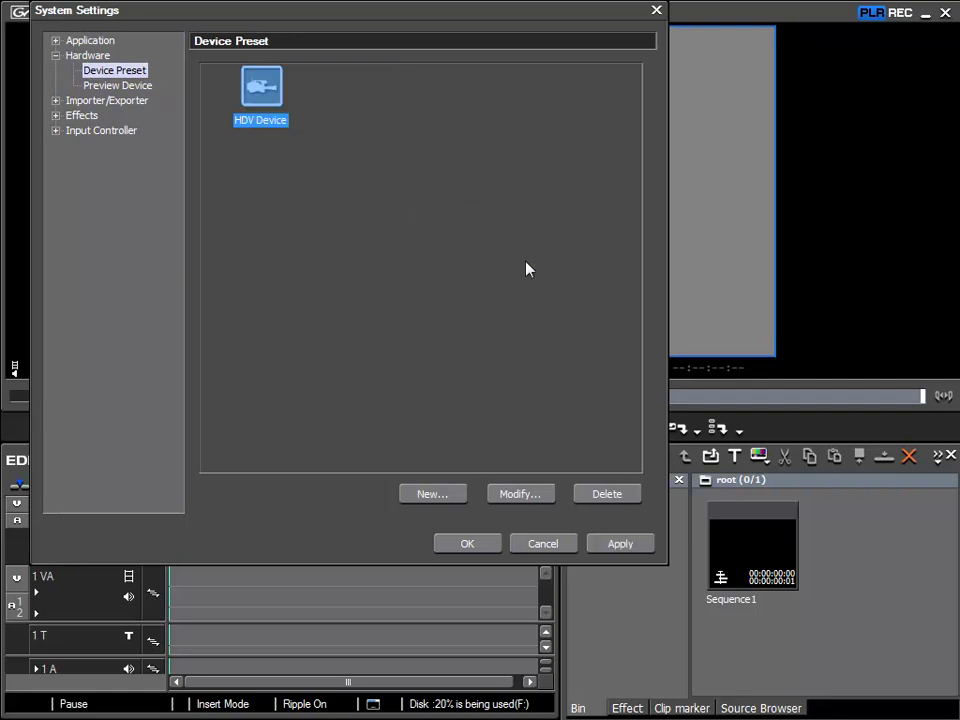
{"action": "left_click", "coordinate": [630, 547]}
{"action": "left_click", "coordinate": [469, 546]}
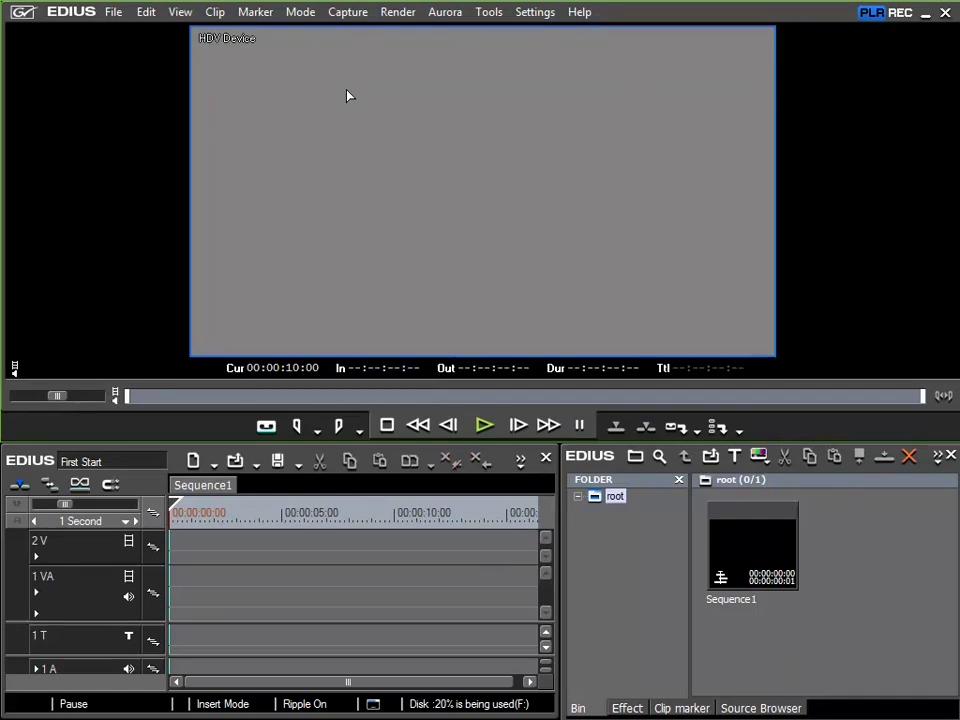
Step: Choose HDV Device (F2) from the Capture menu as the active input
{"action": "left_click", "coordinate": [346, 16]}
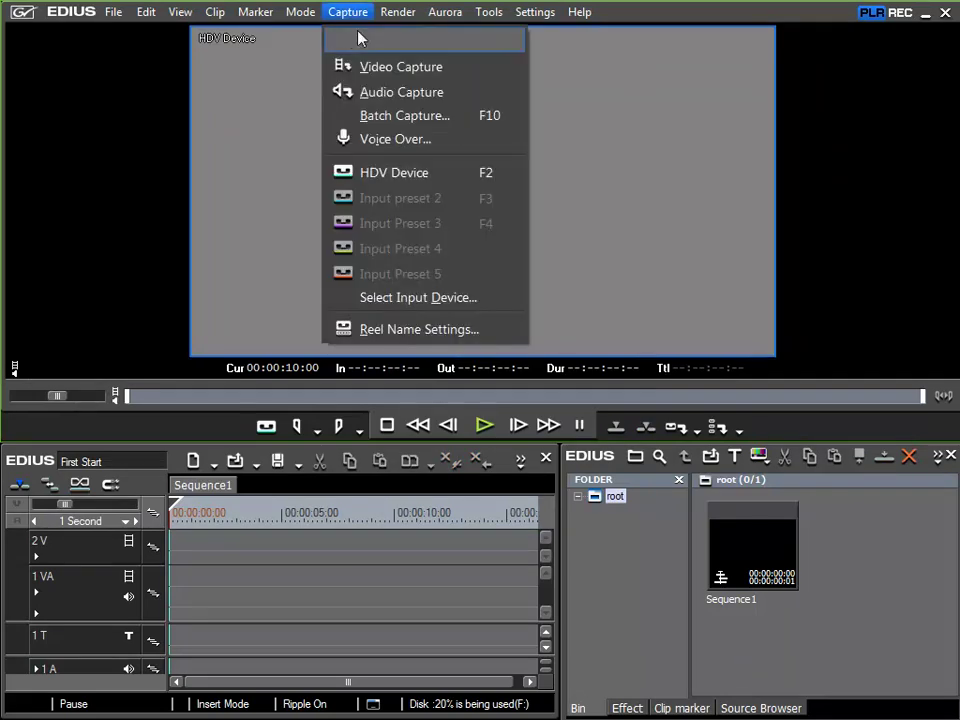
{"action": "left_click", "coordinate": [457, 179]}
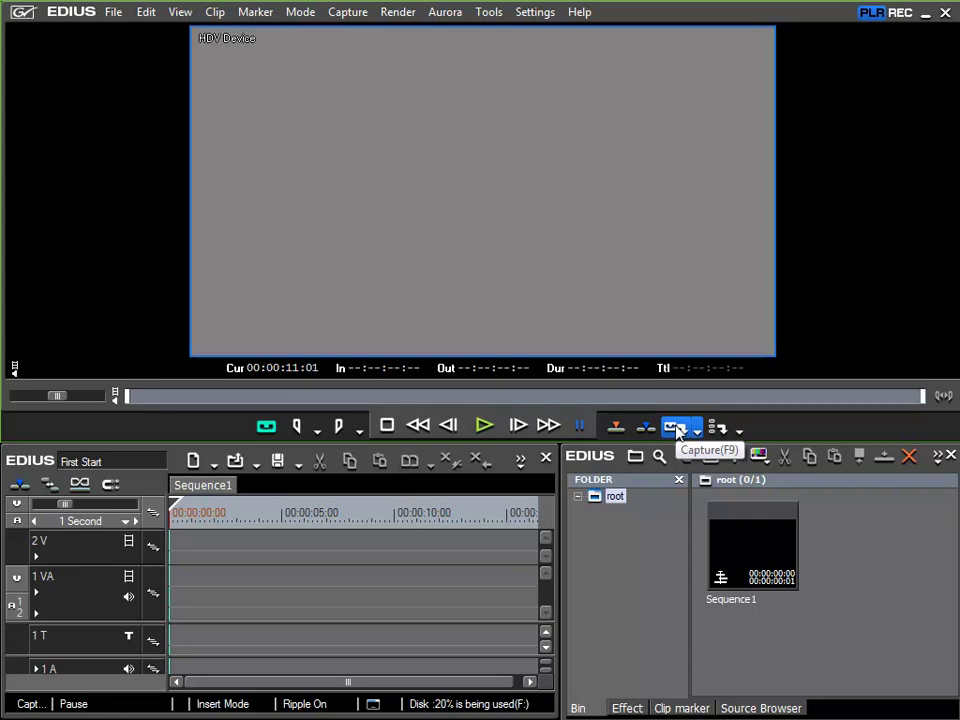
Step: Play the device feed and capture clip Cap0816_000, 00:00:13:09 long, into the root bin
{"action": "left_click", "coordinate": [484, 425]}
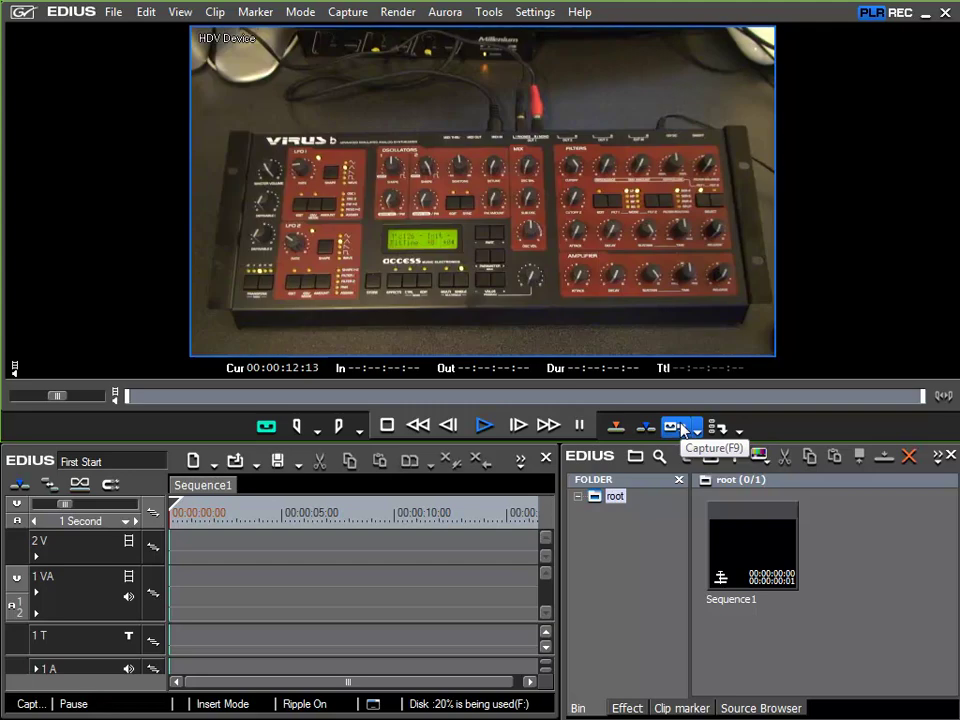
{"action": "left_click", "coordinate": [681, 428]}
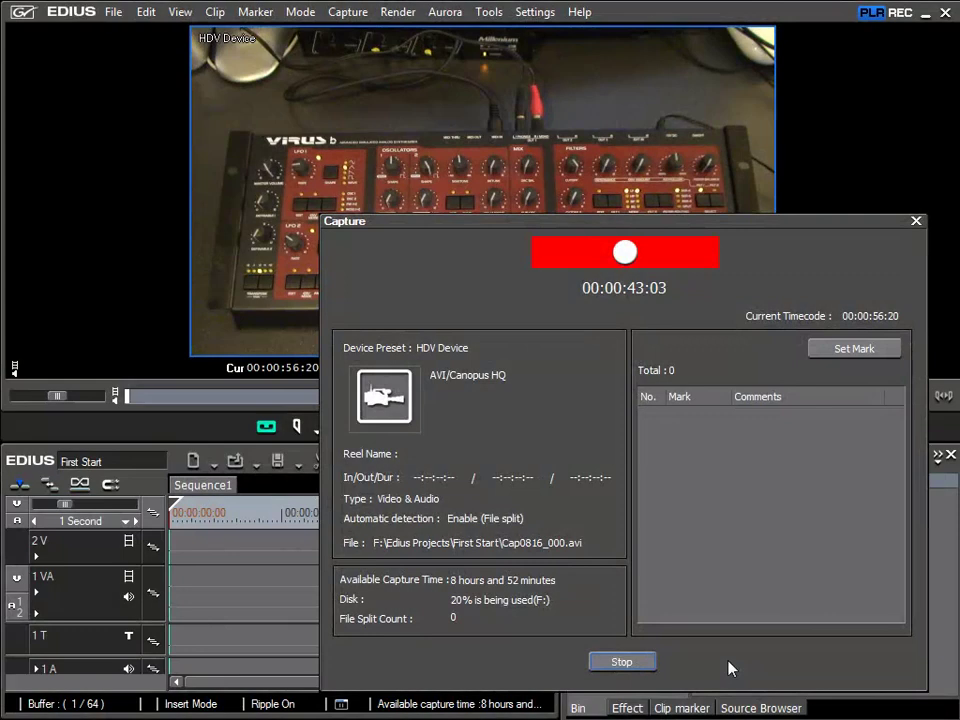
{"action": "left_click", "coordinate": [624, 667]}
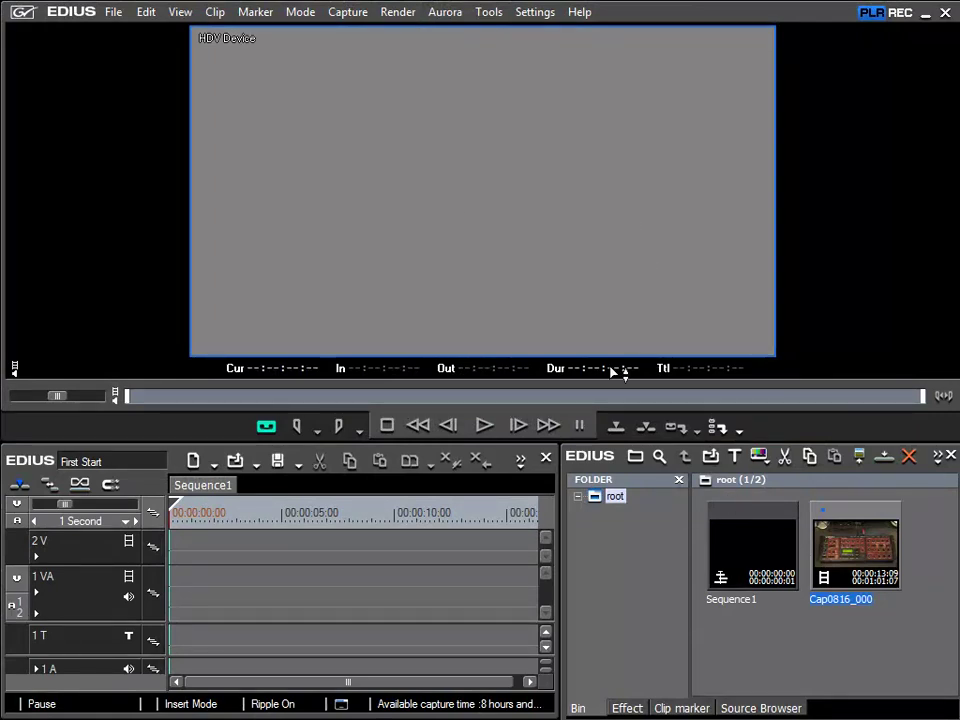
Step: Bring up the Window Layout submenu via the View menu's Palette entry
{"action": "left_click", "coordinate": [180, 13]}
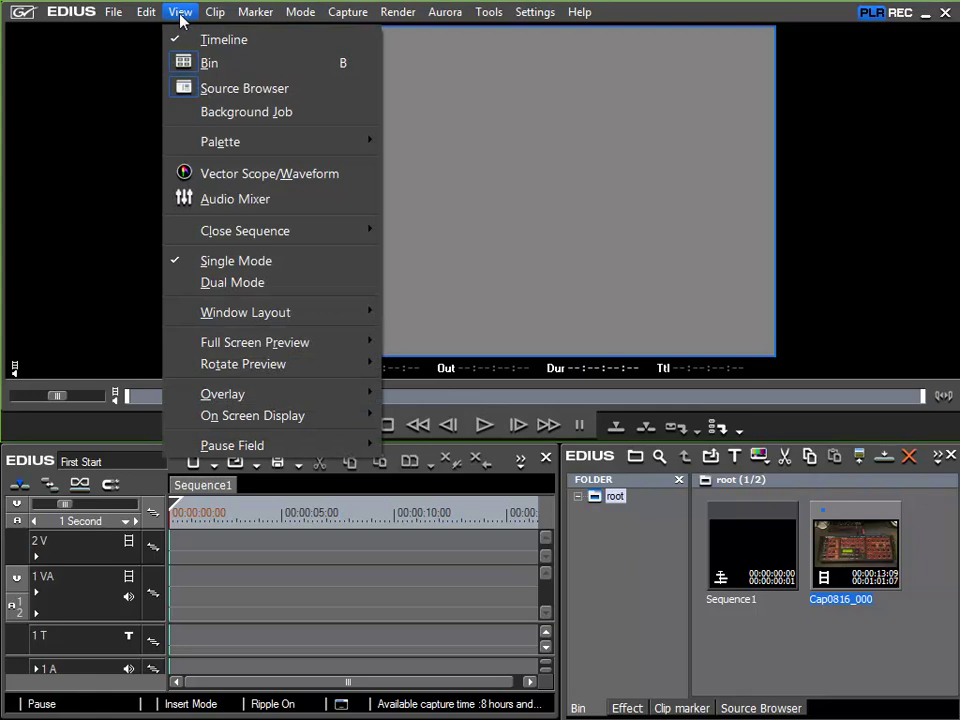
{"action": "mouse_move", "coordinate": [222, 141]}
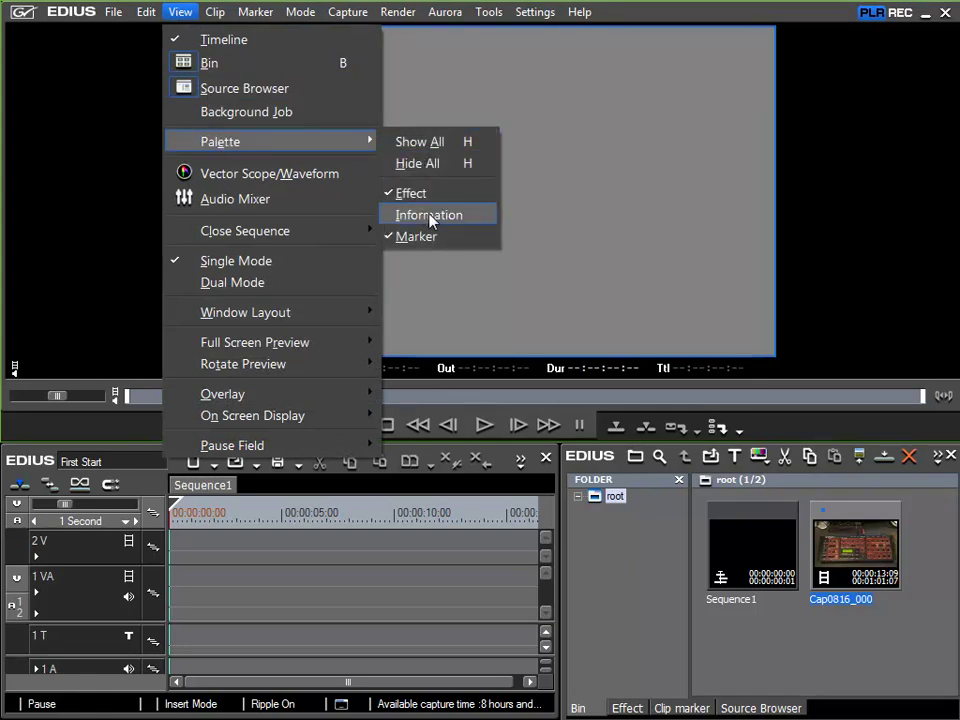
{"action": "mouse_move", "coordinate": [227, 315]}
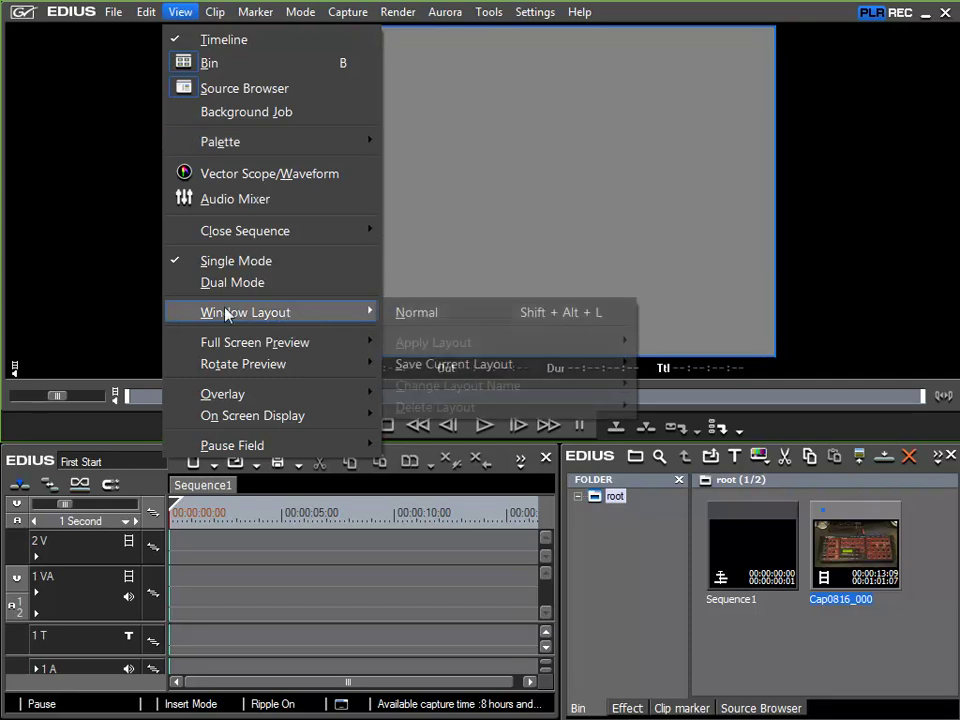